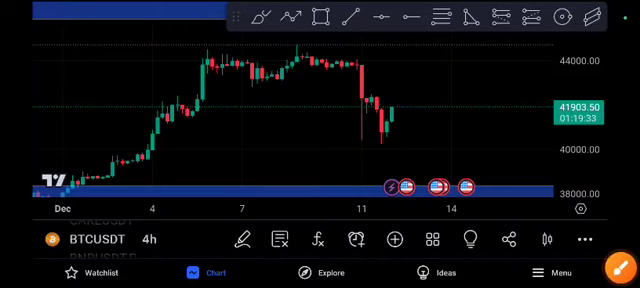
Sketch a curved freehand arrow down toward the 38000 zone, then clear it
left_click(619, 265)
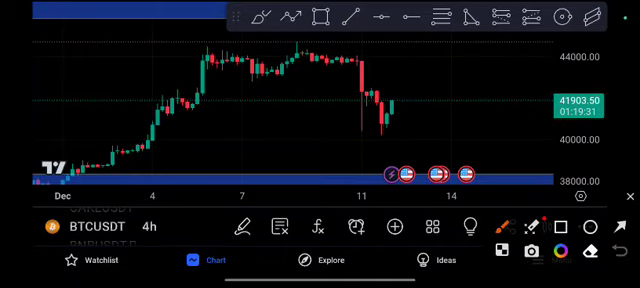
mouse_move(115, 160)
left_mouse_down()
mouse_move(300, 62)
mouse_move(405, 160)
mouse_move(412, 150)
left_mouse_up()
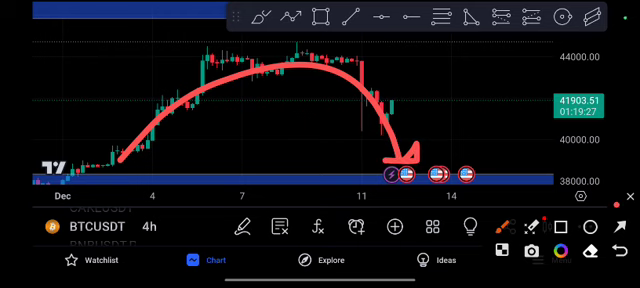
left_click(630, 196)
Shift the chart toward 46000, sketch two strokes up to it, then clear them
left_click_drag(300, 100, 270, 130)
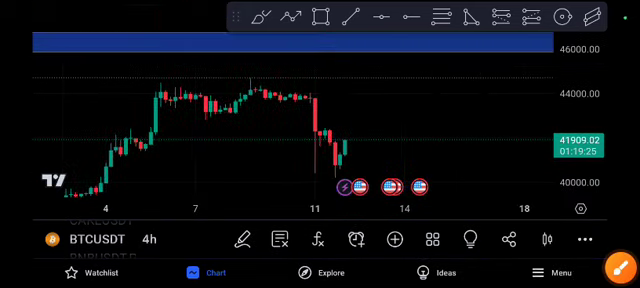
left_click(620, 266)
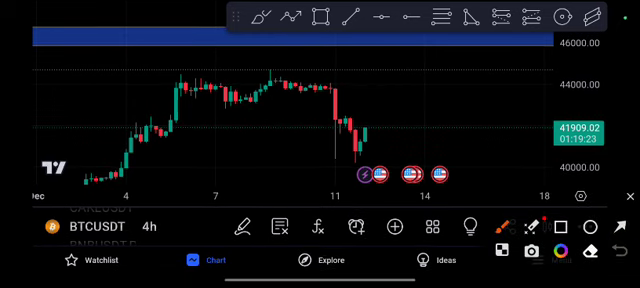
left_click_drag(170, 118, 232, 45)
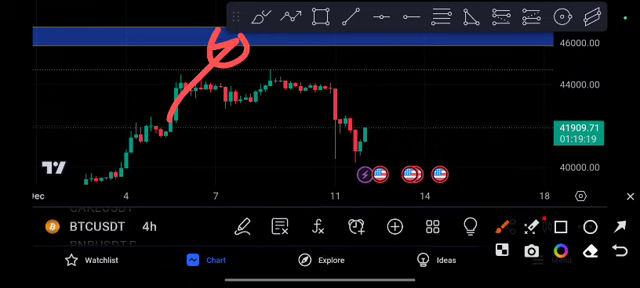
mouse_move(345, 120)
left_mouse_down()
mouse_move(465, 60)
mouse_move(450, 55)
mouse_move(478, 86)
left_mouse_up()
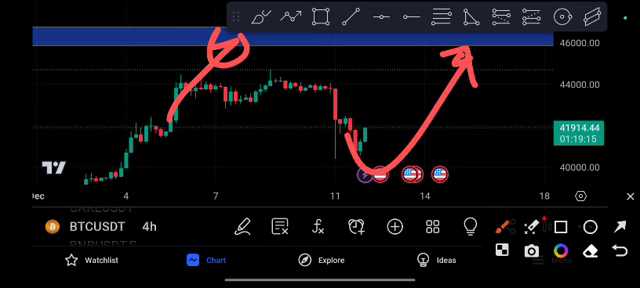
left_click(630, 196)
Shift the chart toward 38000, circle the sideways candles near 44000, then clear the circle
left_click_drag(200, 80, 200, 130)
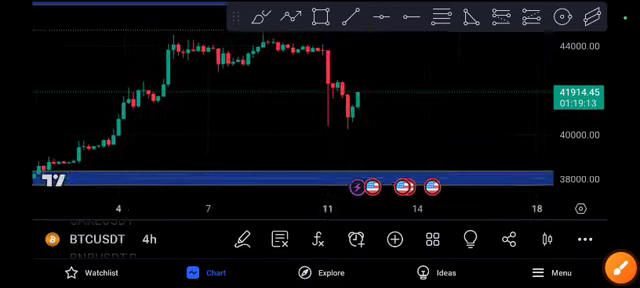
left_click(619, 266)
left_click(147, 70)
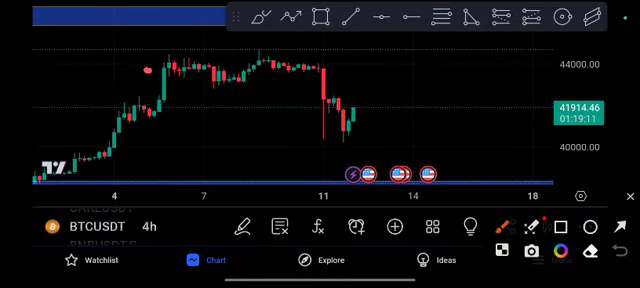
mouse_move(147, 70)
left_mouse_down()
mouse_move(340, 72)
mouse_move(200, 80)
mouse_move(330, 72)
left_mouse_up()
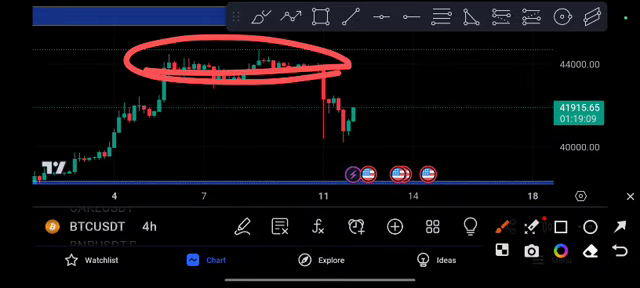
left_click(630, 196)
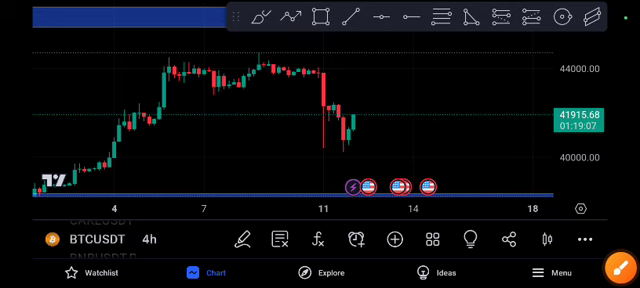
Sketch an upward freehand arrow from the drop, then clear it
left_click(619, 266)
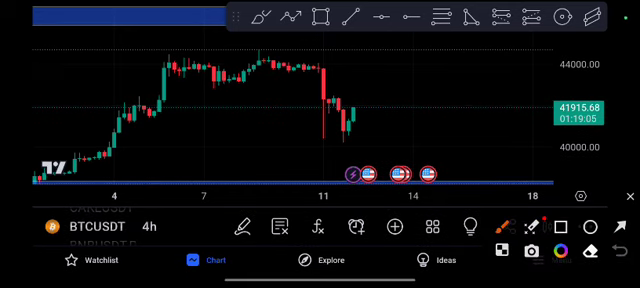
mouse_move(323, 68)
left_mouse_down()
mouse_move(400, 95)
mouse_move(467, 20)
mouse_move(460, 55)
left_mouse_up()
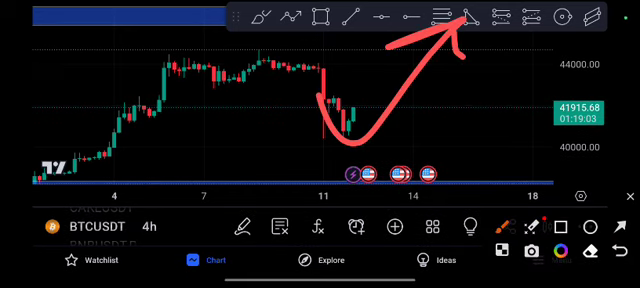
left_click(630, 196)
Pan the chart until the 46000 resistance zone shows above the candles
left_click_drag(250, 100, 200, 110)
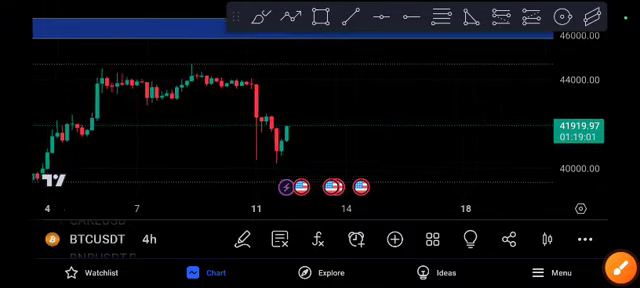
left_click_drag(300, 110, 260, 110)
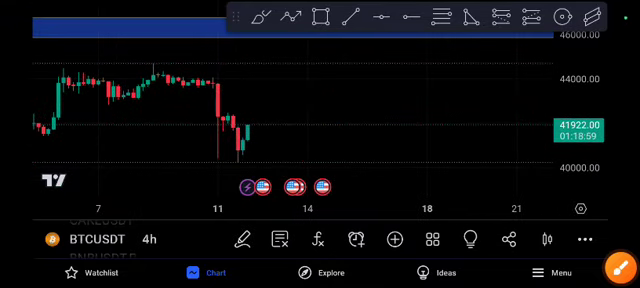
left_click_drag(300, 110, 325, 132)
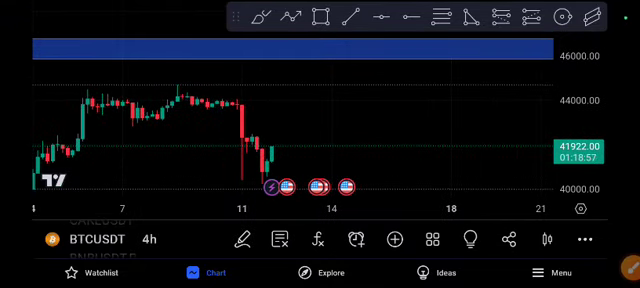
left_click_drag(300, 150, 300, 70)
left_click(300, 150)
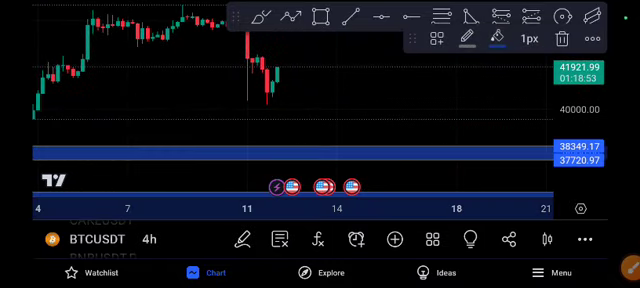
left_click(400, 90)
left_click(625, 268)
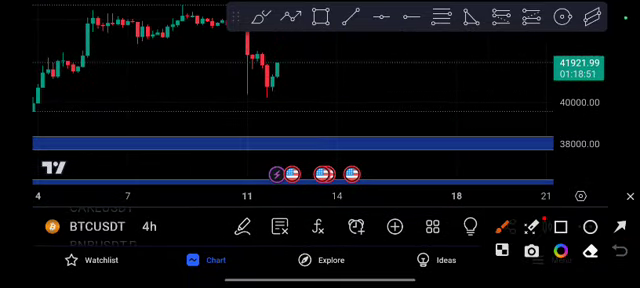
left_click_drag(265, 95, 350, 110)
left_click(630, 196)
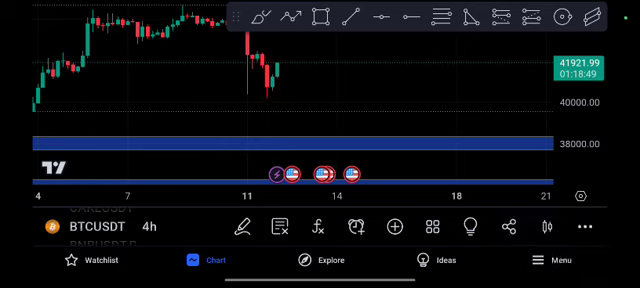
left_click_drag(300, 100, 300, 130)
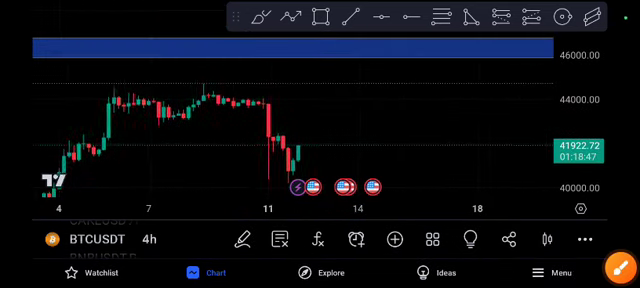
left_click(620, 265)
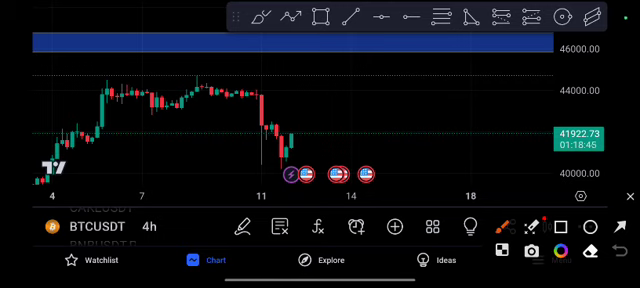
left_click_drag(283, 150, 350, 45)
left_click_drag(315, 65, 358, 75)
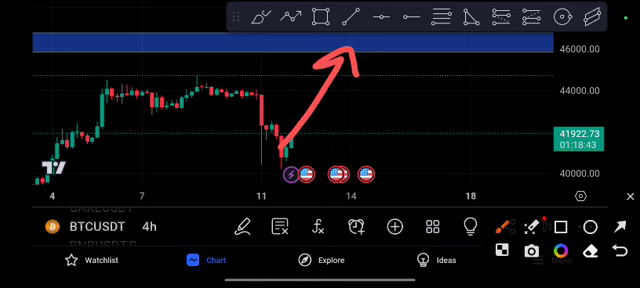
left_click(630, 196)
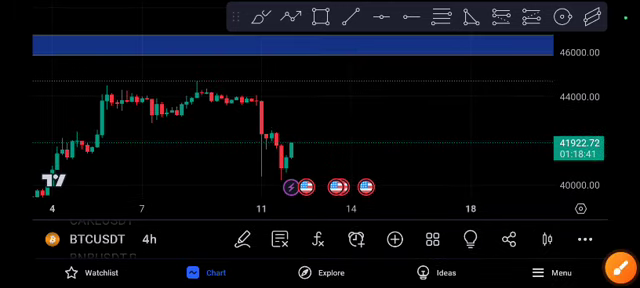
left_click_drag(300, 140, 300, 60)
left_click(620, 265)
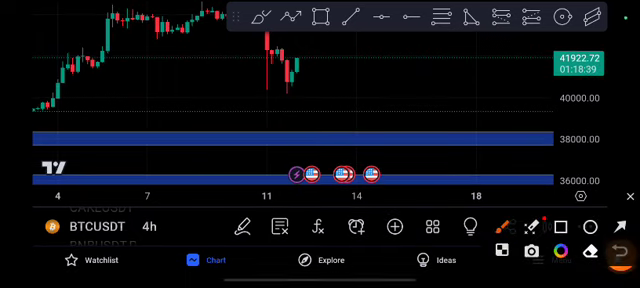
left_click_drag(300, 135, 370, 120)
mouse_move(290, 60)
left_mouse_down()
mouse_move(355, 92)
mouse_move(405, 18)
left_mouse_up()
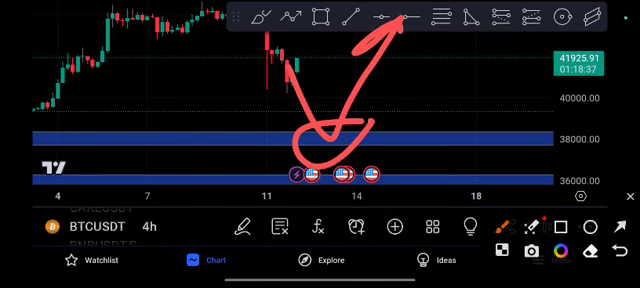
left_click_drag(360, 40, 420, 70)
left_click(630, 196)
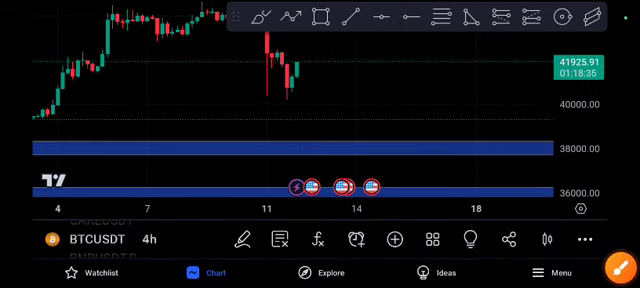
left_click_drag(300, 60, 300, 140)
left_click_drag(300, 120, 245, 120)
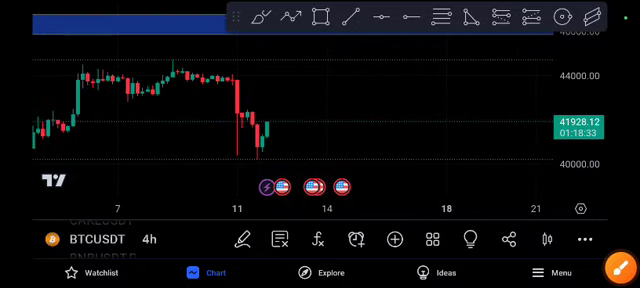